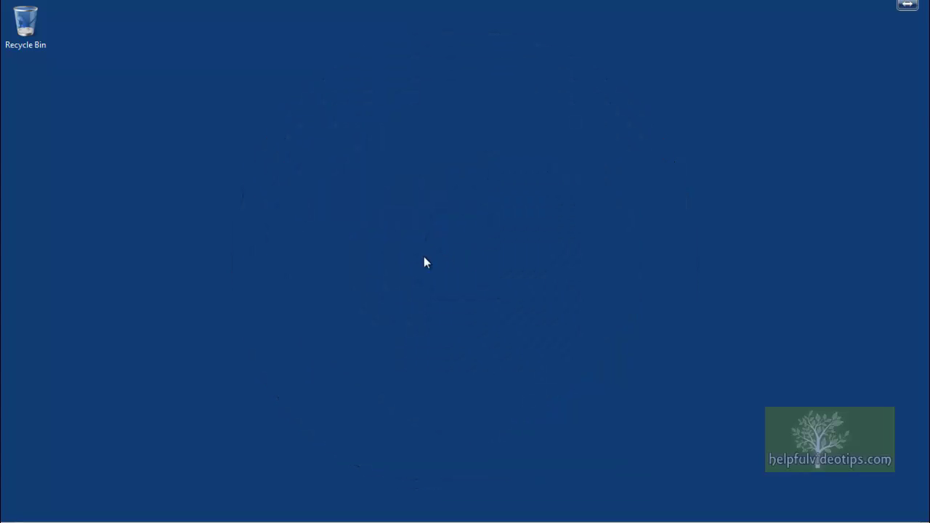
- Open Google Chrome, search Google for "dell inspiron 15 boot menu" and look through the results for the boot menu key
click(19, 509)
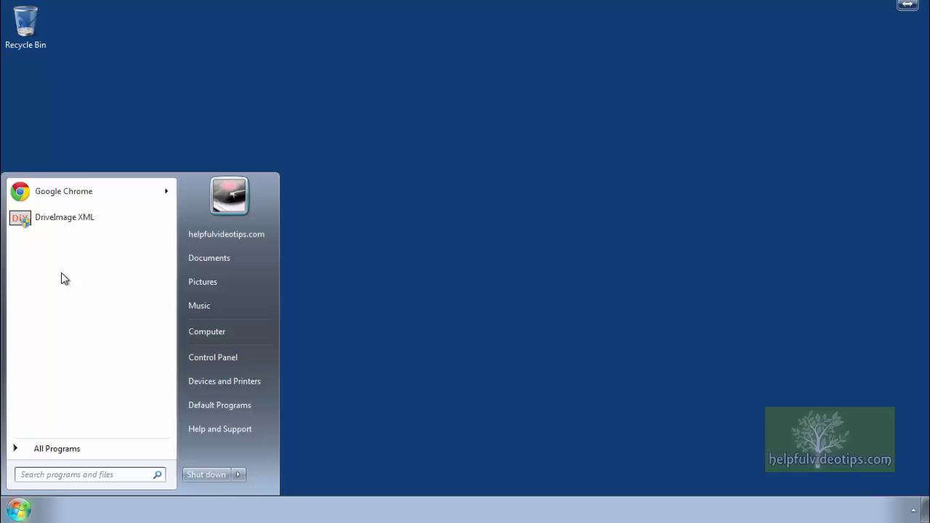
click(64, 190)
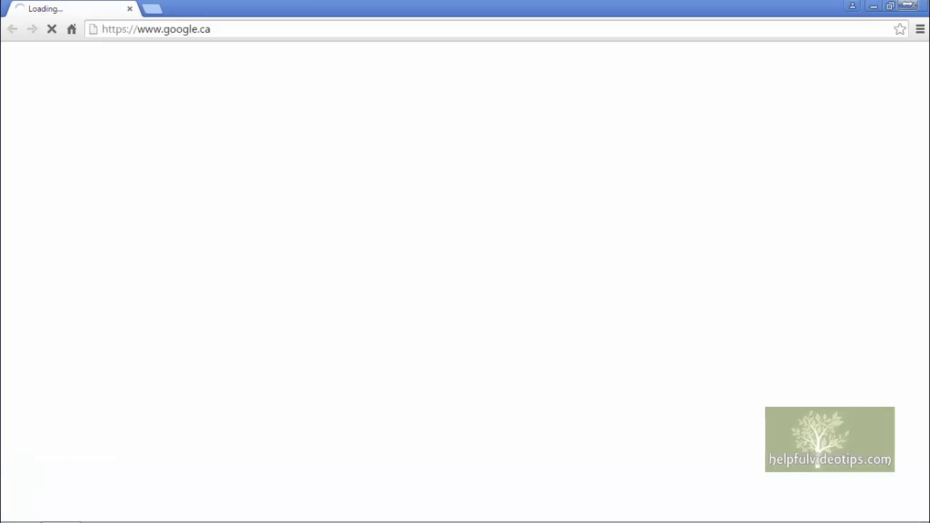
text(dell inspiron 15 boot men)
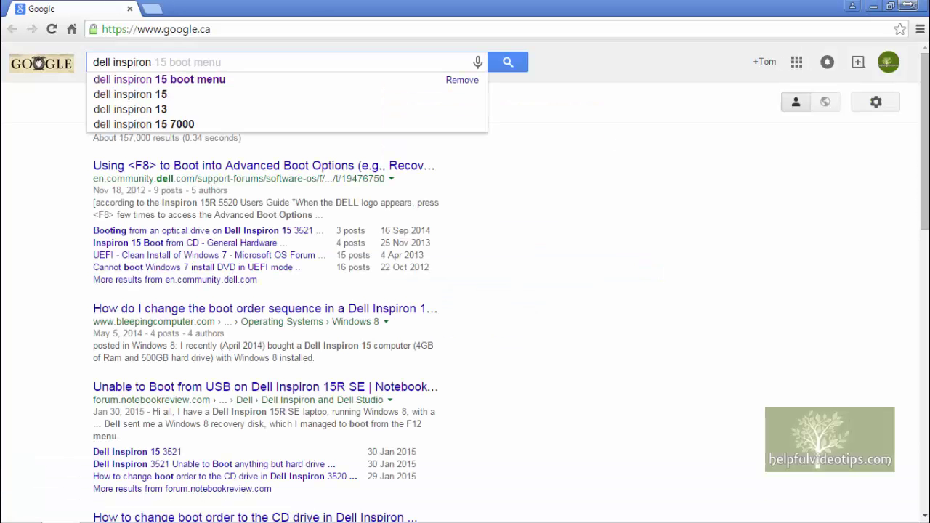
text(u)
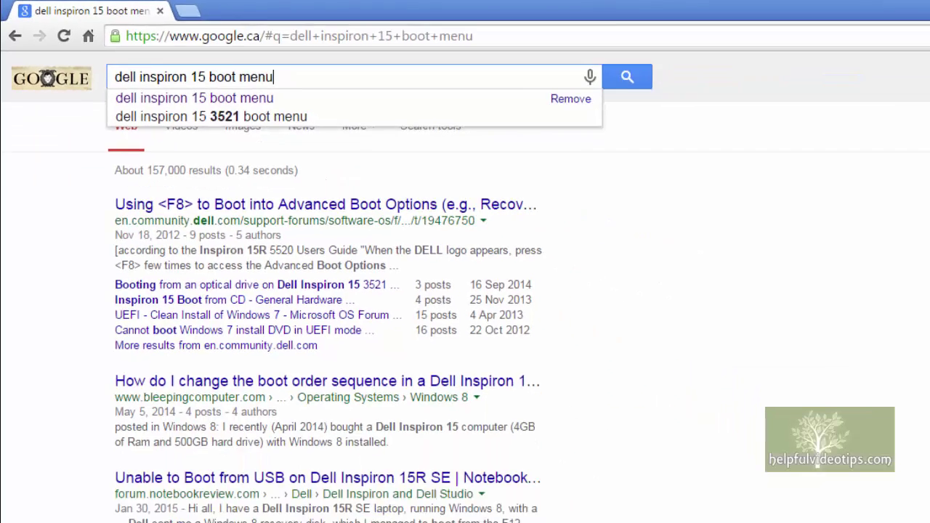
click(906, 110)
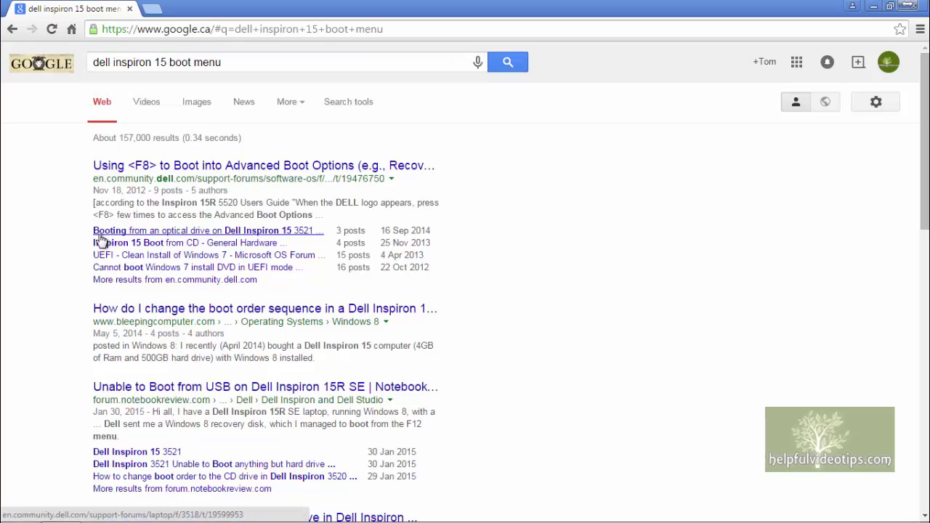
scroll(230, 271, down, 4)
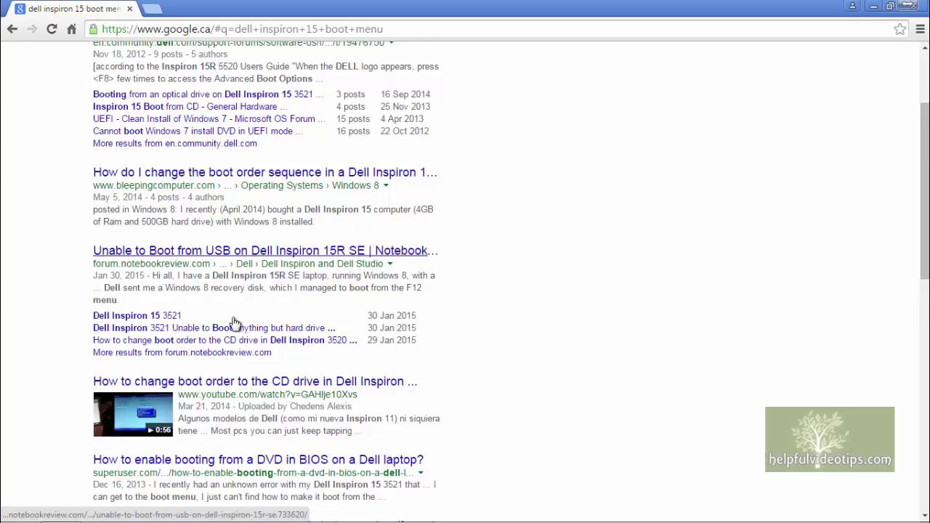
drag(93, 246, 418, 275)
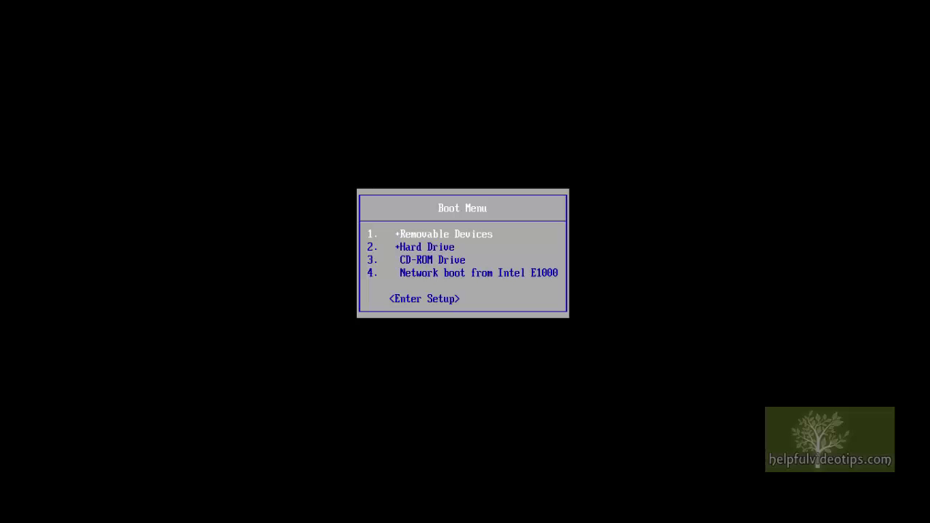
- Boot the computer from the CD-ROM drive into the Runtime Live system and dismiss the disk info message
key(Down)
key(Down)
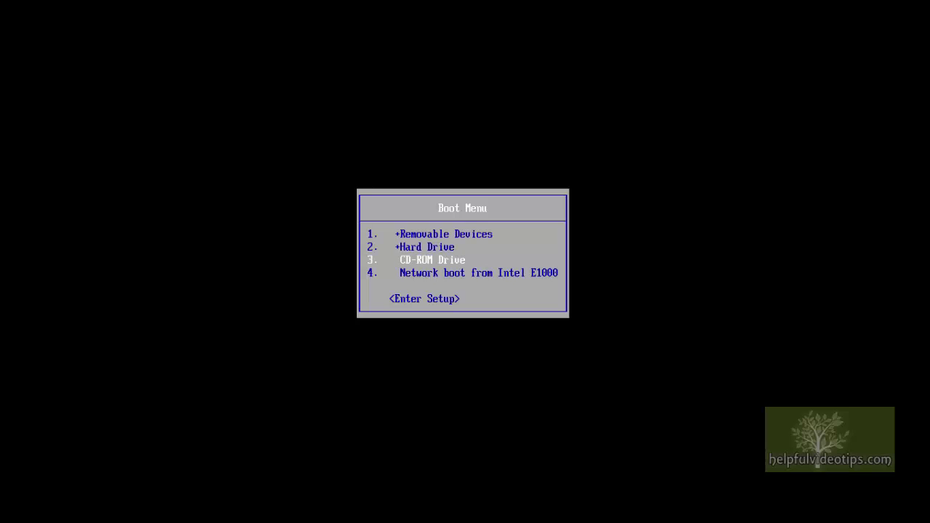
key(Return)
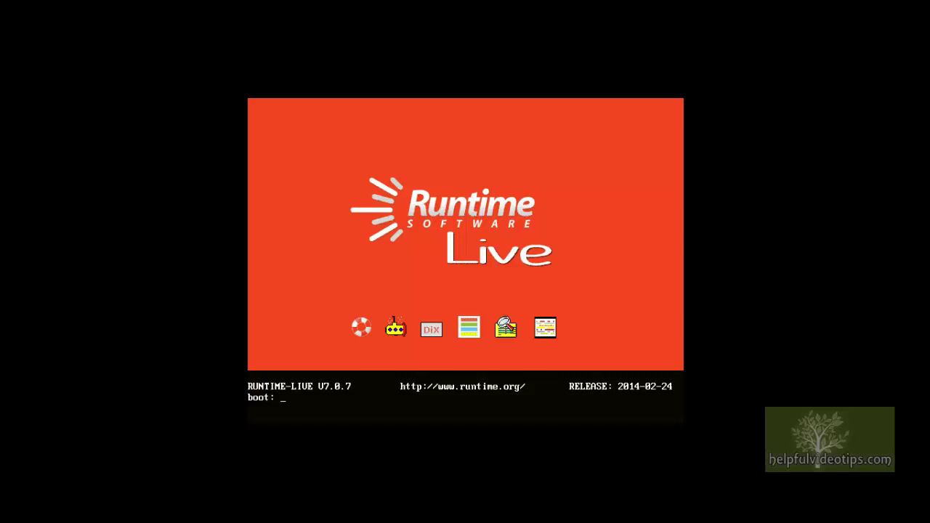
key(Return)
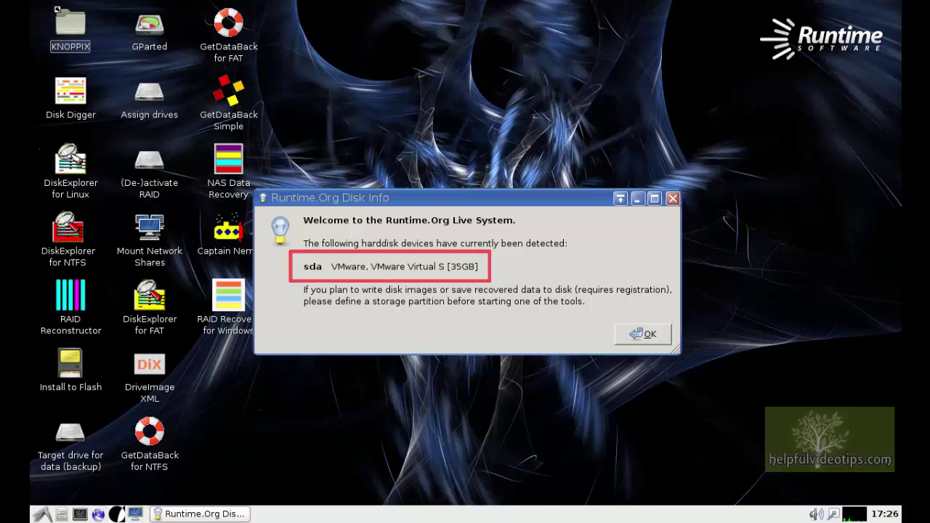
click(641, 340)
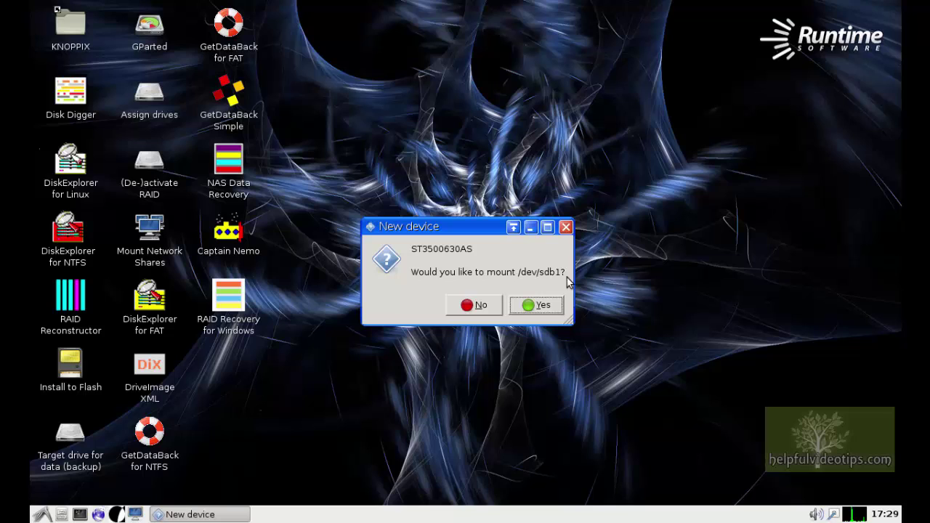
- Decline mounting /dev/sdb1 and use Assign drives to assign partition sda1 as logical drive d:
click(482, 308)
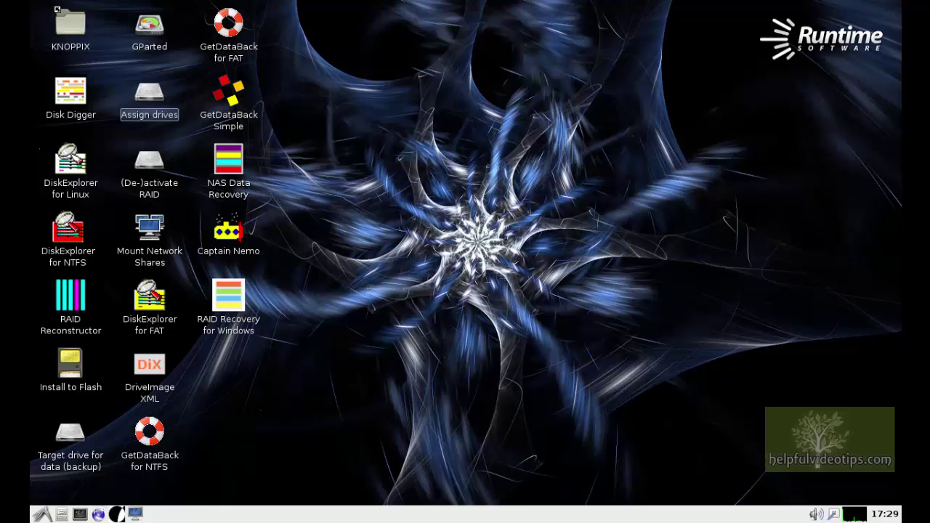
click(146, 113)
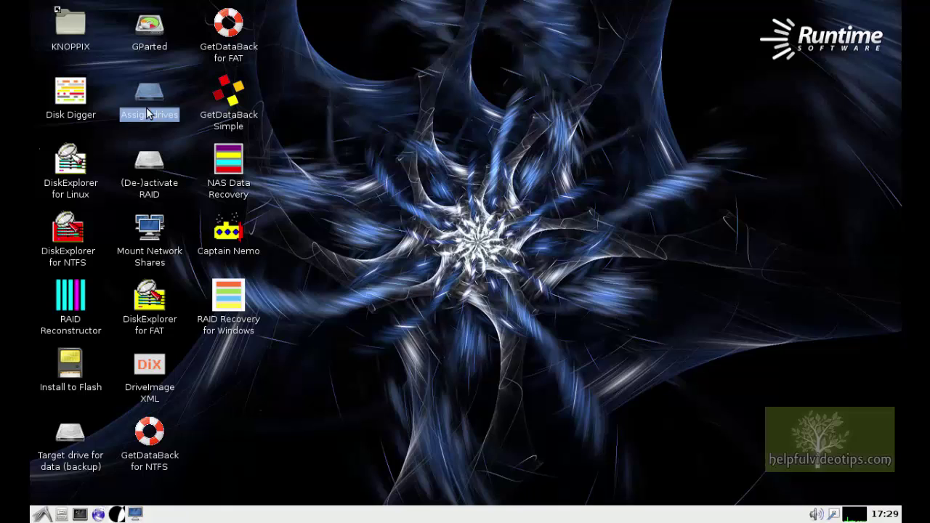
double_click(146, 108)
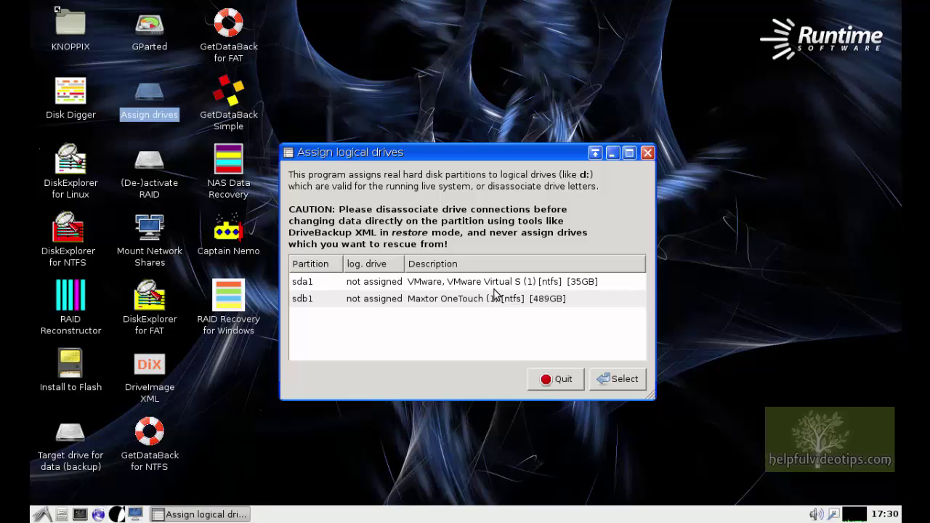
click(478, 282)
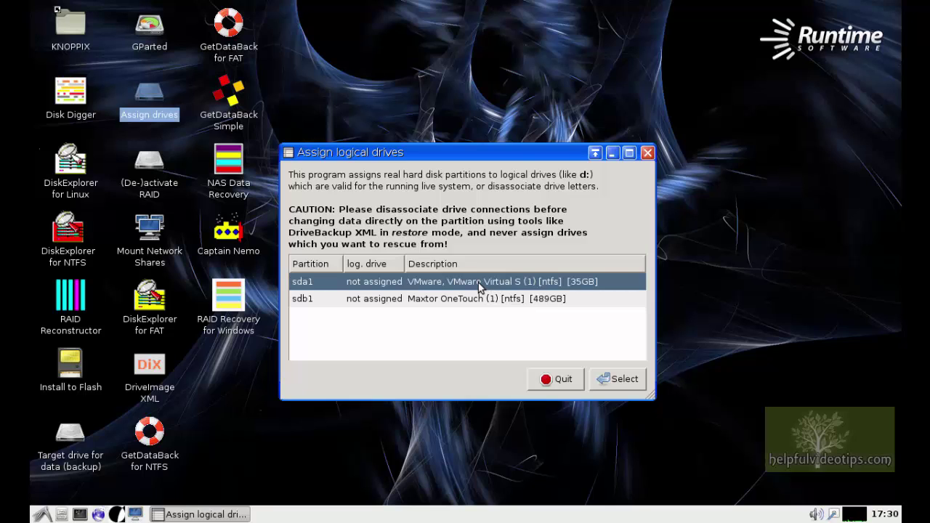
click(619, 379)
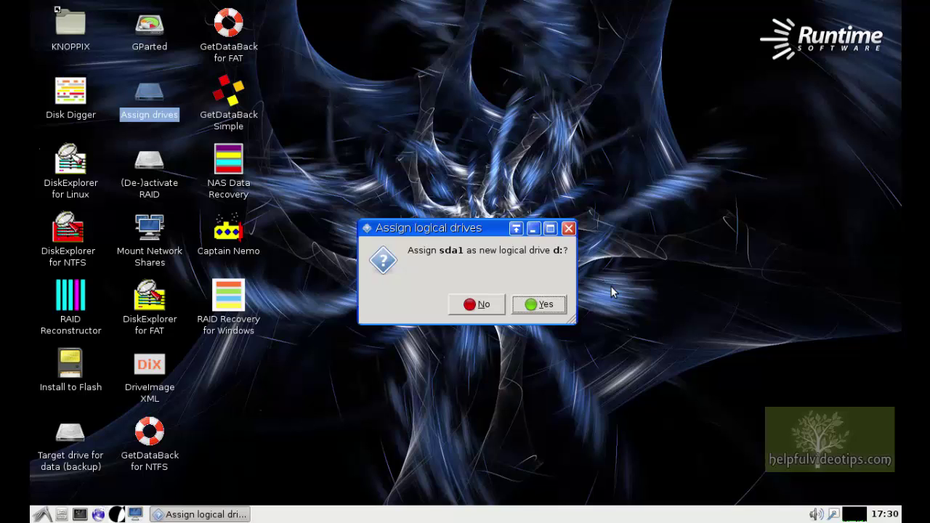
click(548, 308)
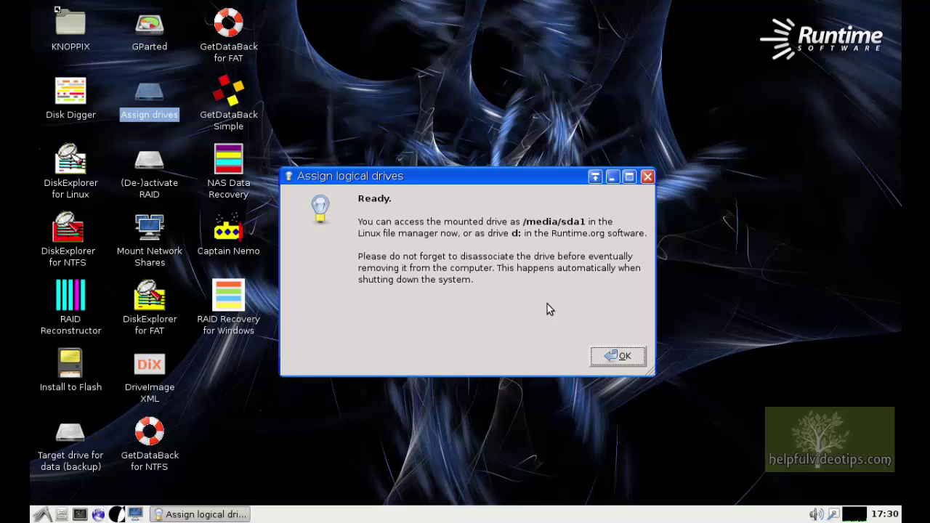
click(610, 356)
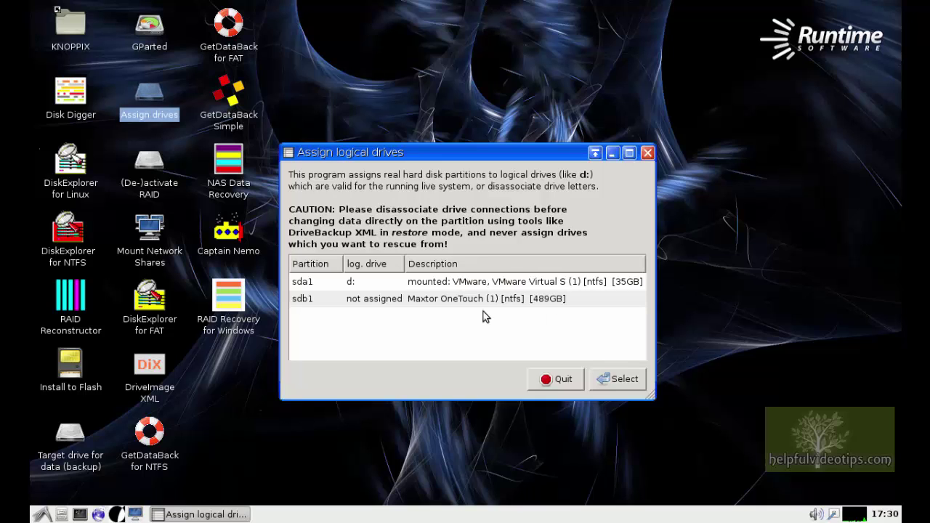
- Assign the Maxtor OneTouch partition sdb1 as logical drive e: and quit the drive assignment tool
click(449, 302)
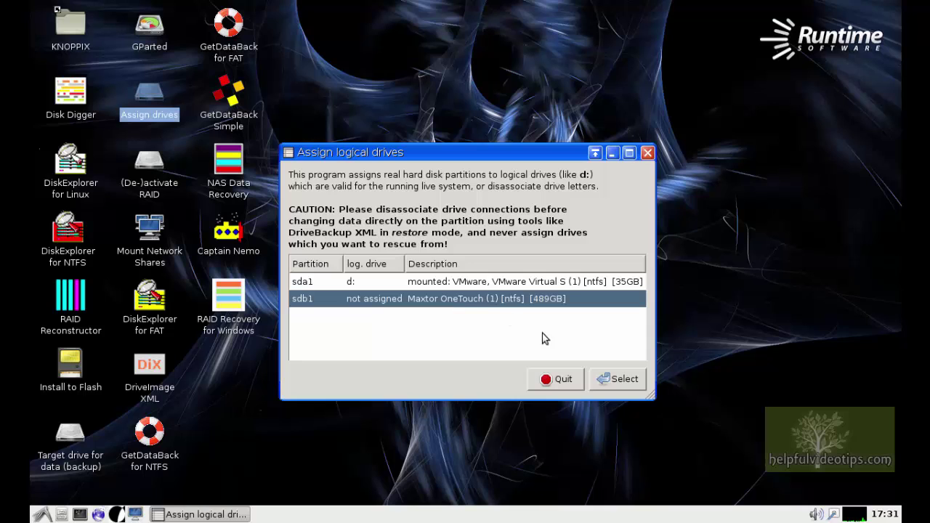
click(620, 378)
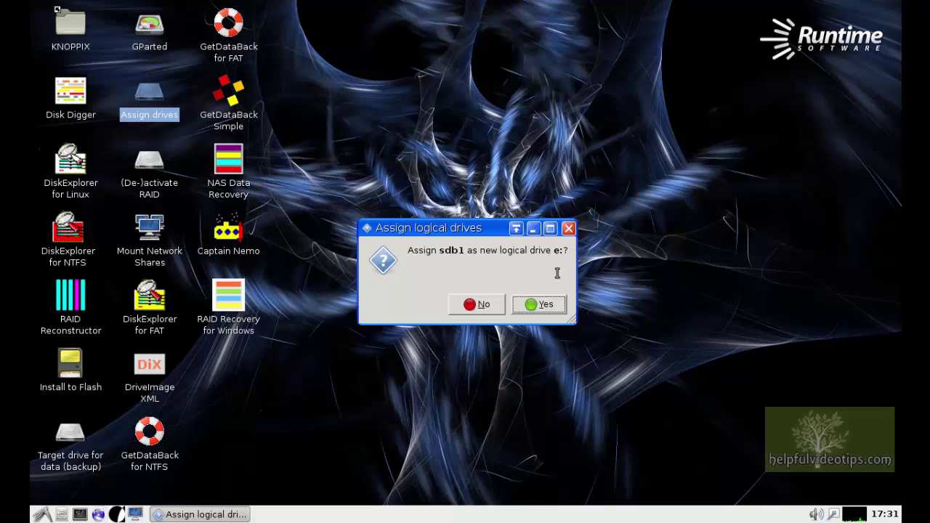
click(543, 306)
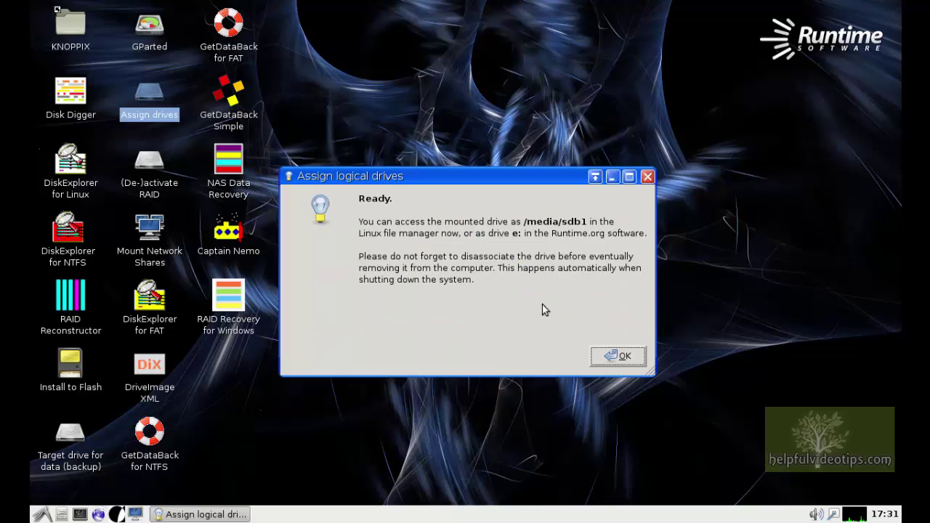
click(619, 356)
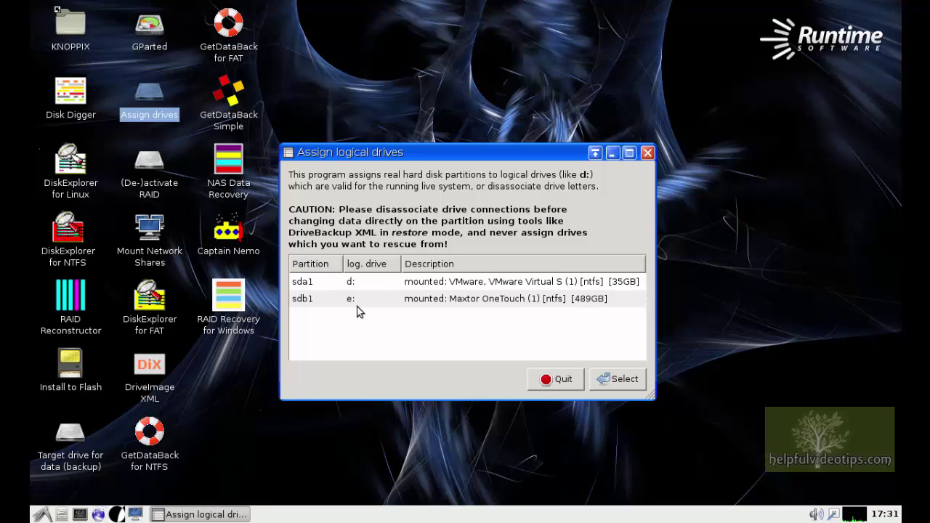
click(552, 381)
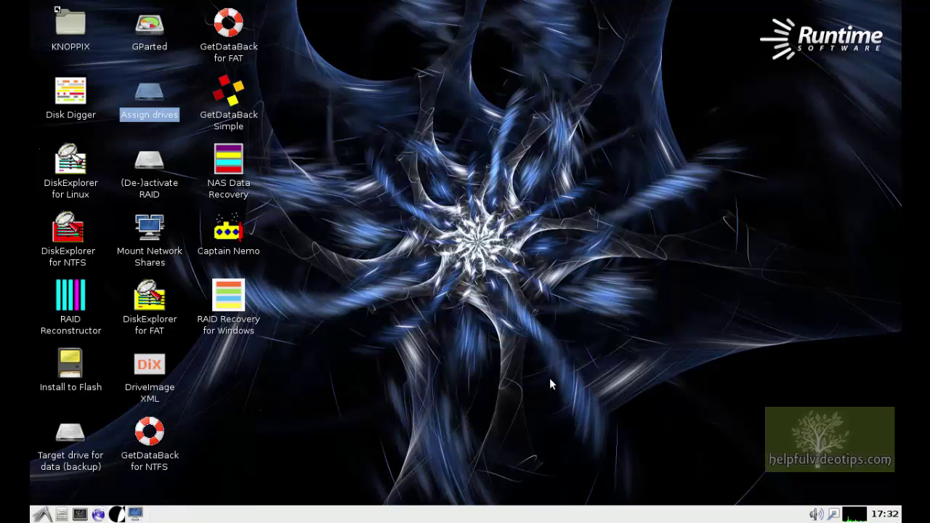
- Launch DriveImage XML and start the drive restore wizard with partition DISK0#1 selected
double_click(146, 372)
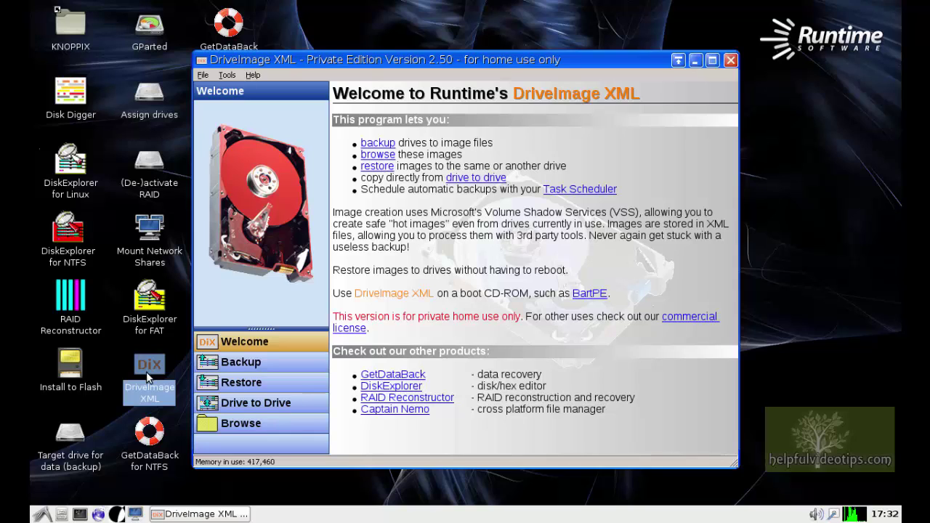
click(273, 384)
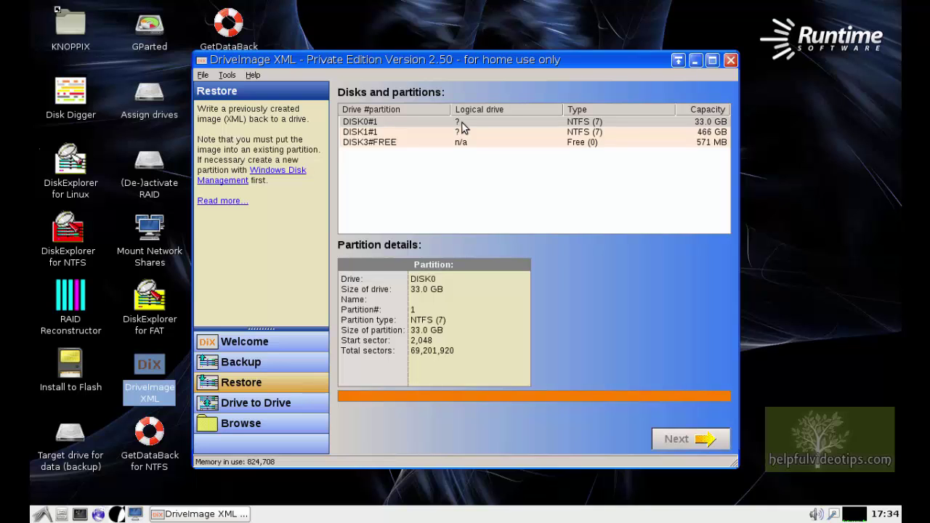
click(701, 441)
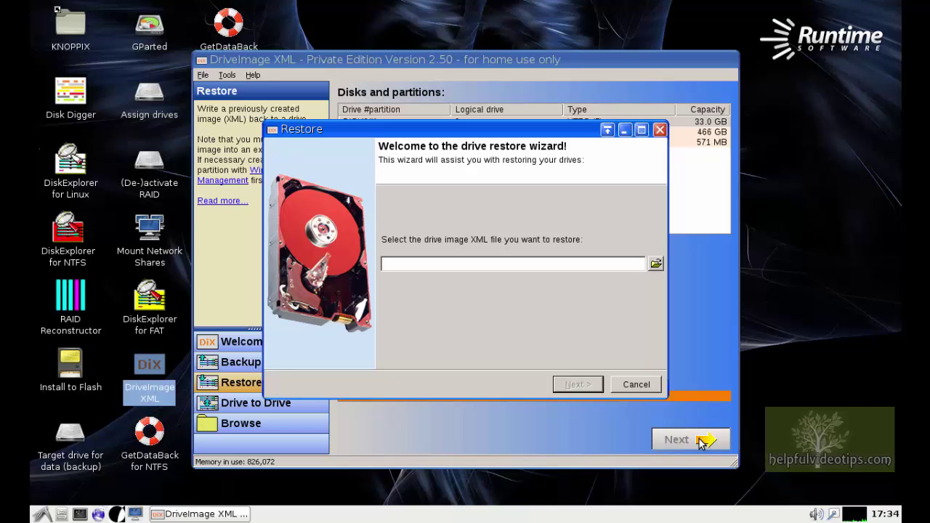
- Choose Drive_C.xml on drive E: as the backup image to restore and proceed to the target partition selection
click(656, 264)
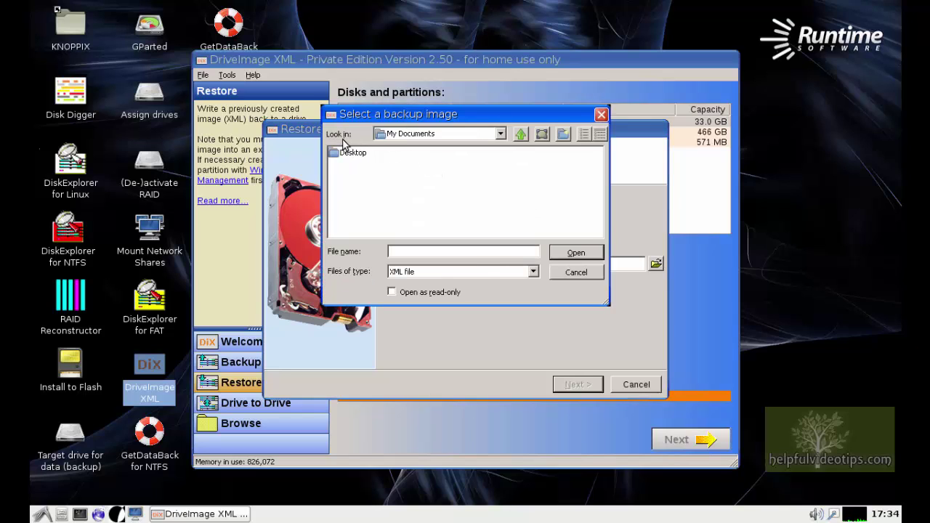
click(501, 134)
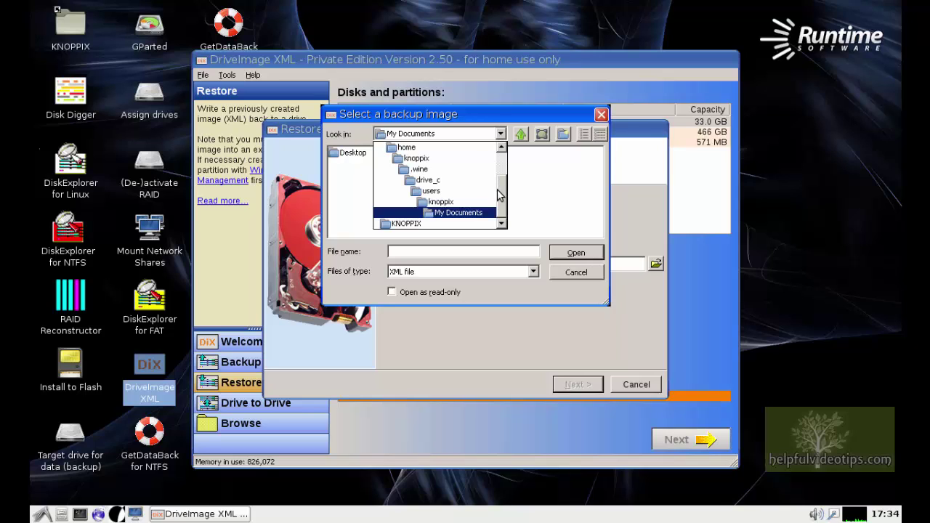
scroll(499, 193, up, 2)
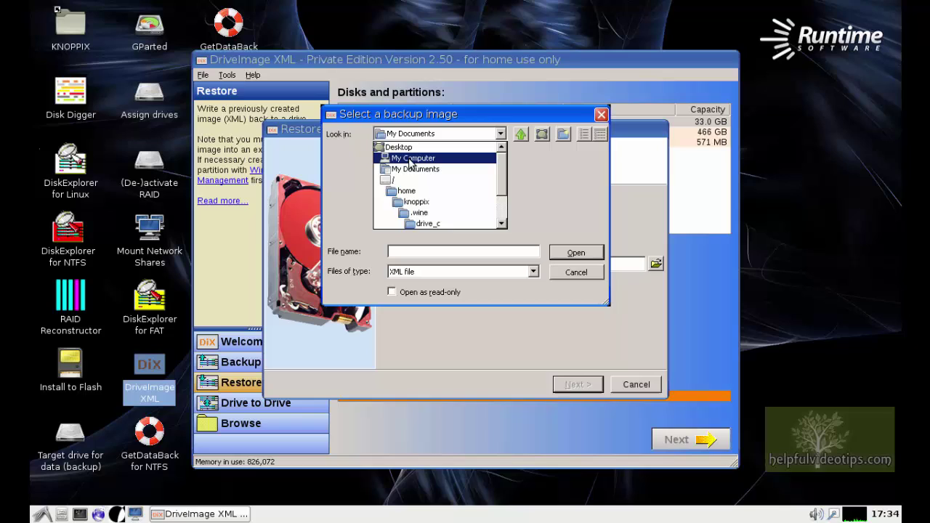
click(411, 159)
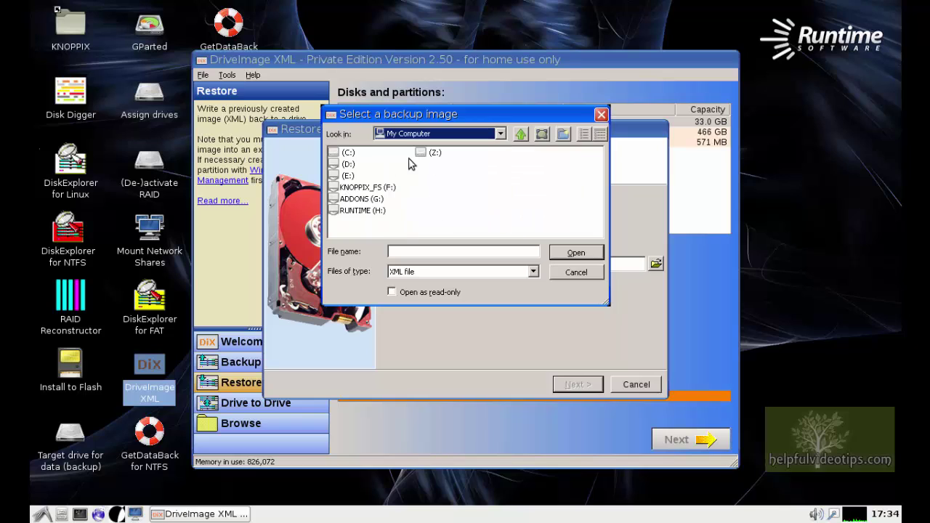
click(347, 177)
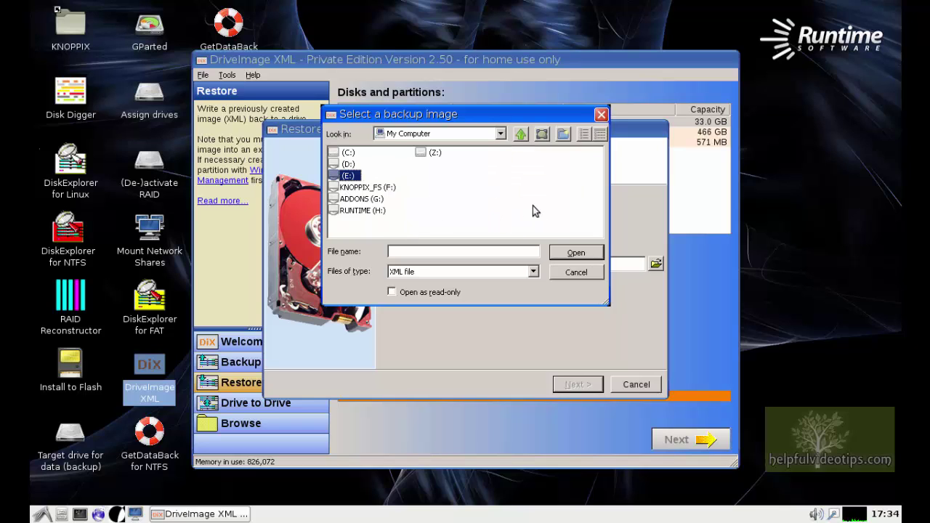
click(586, 254)
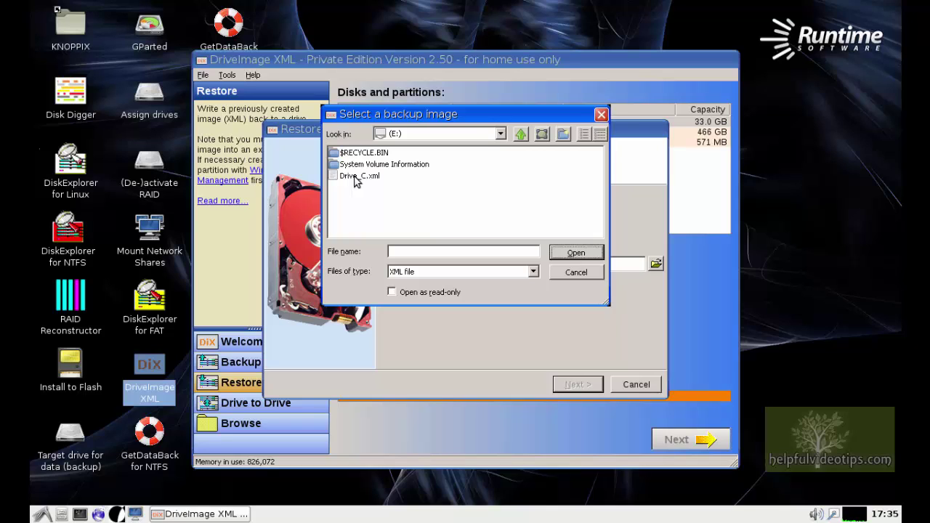
click(358, 178)
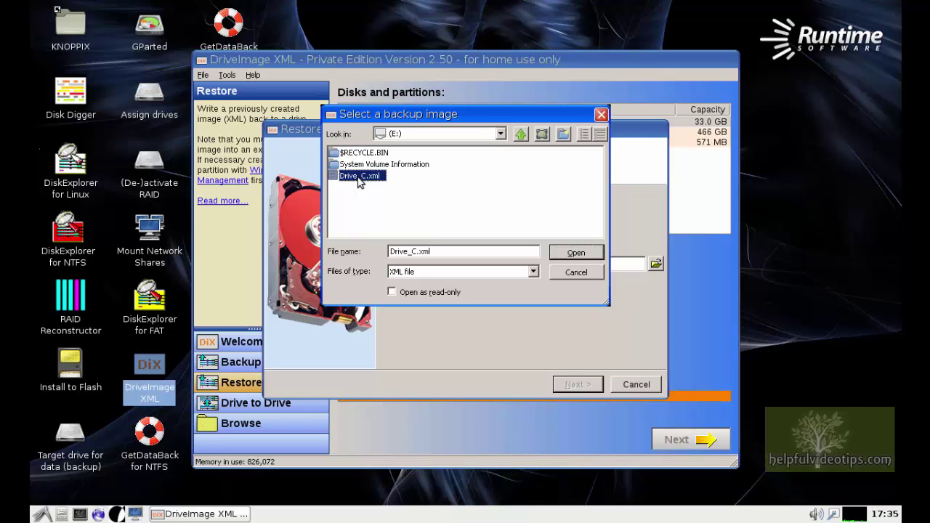
click(579, 254)
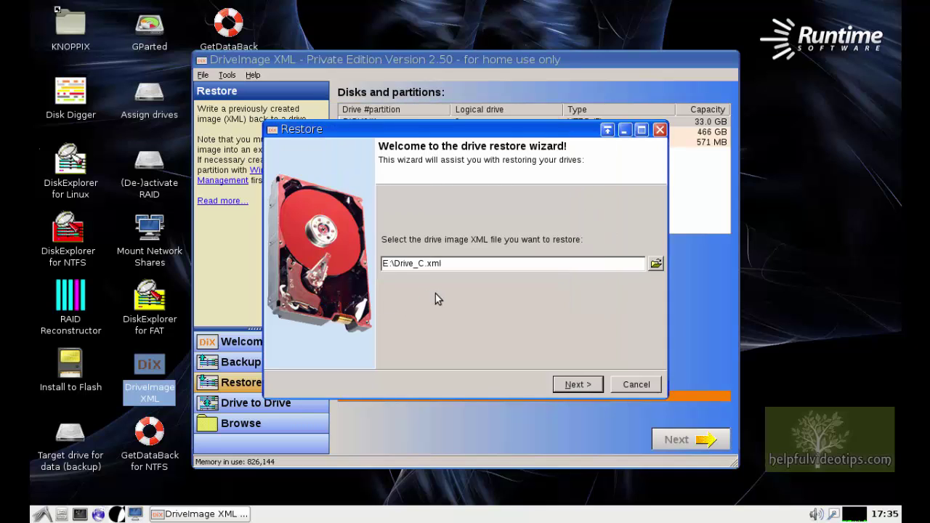
click(578, 385)
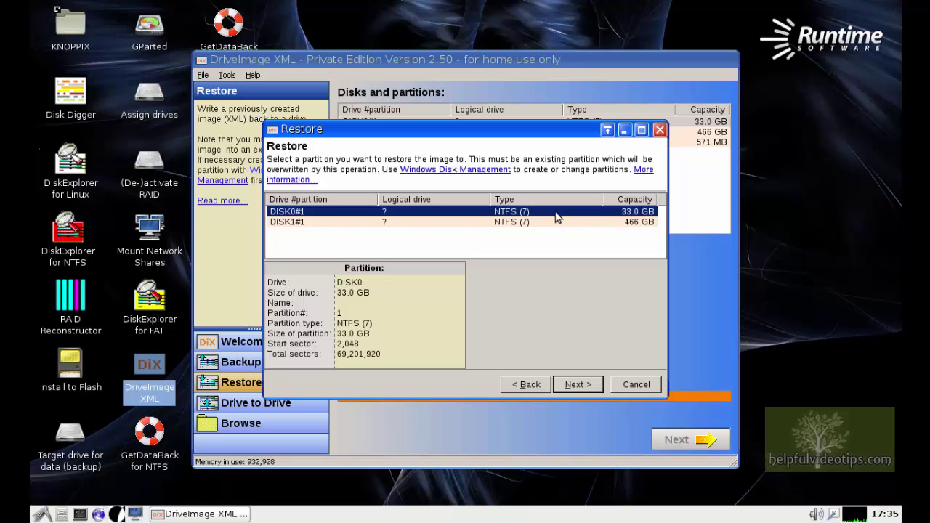
- Restore the image to target partition DISK0#1, confirming the overwrite by entering DISK0#1, and close DriveImage XML when the restore is finished
click(577, 384)
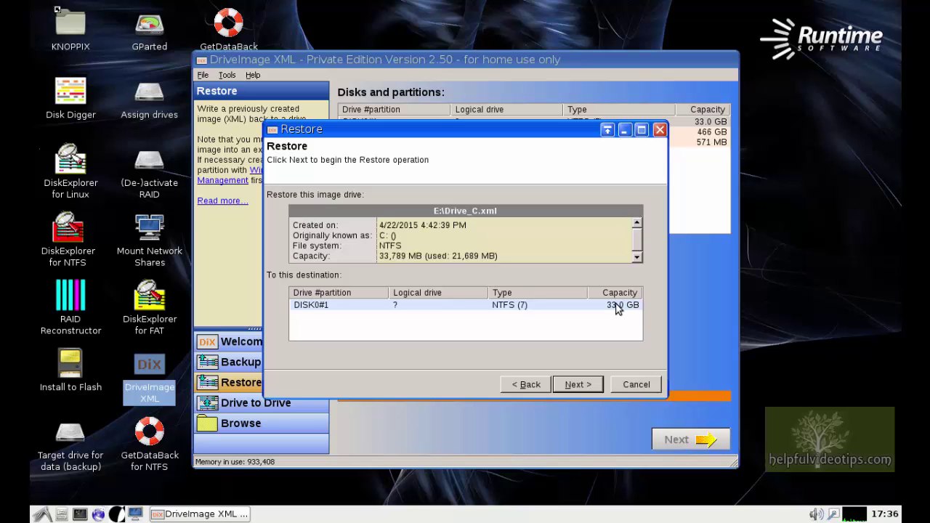
click(578, 384)
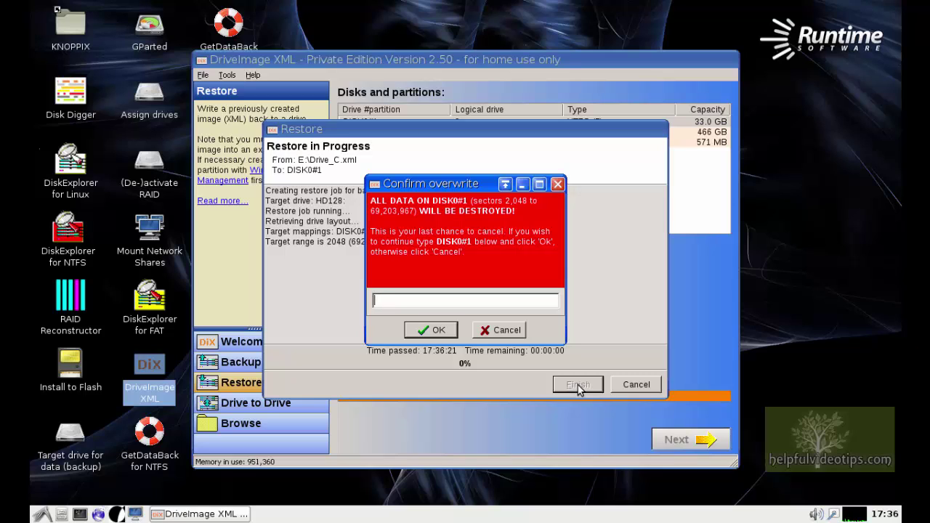
text(disk0#1)
click(446, 331)
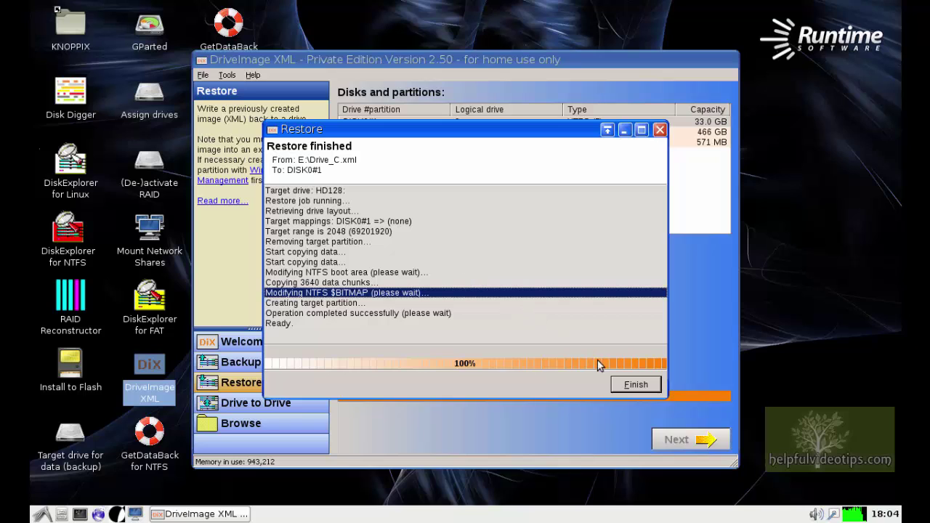
click(633, 385)
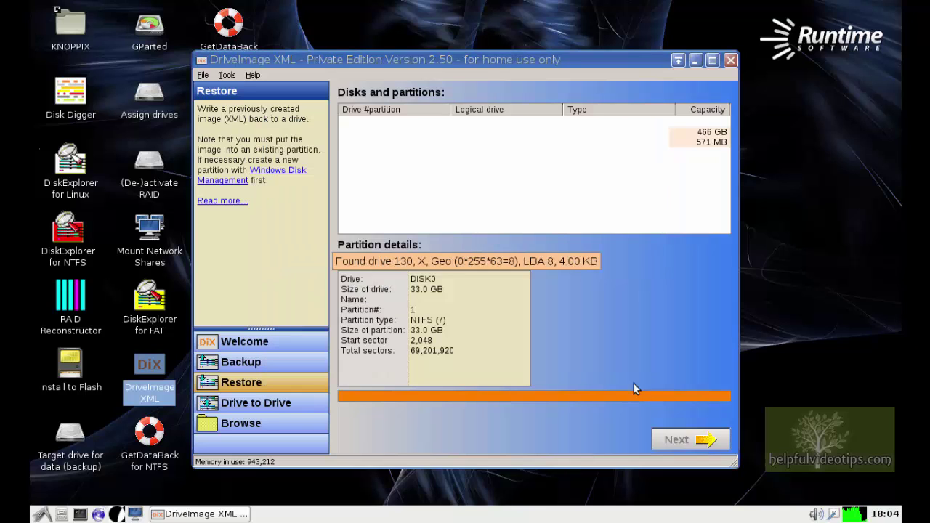
click(730, 59)
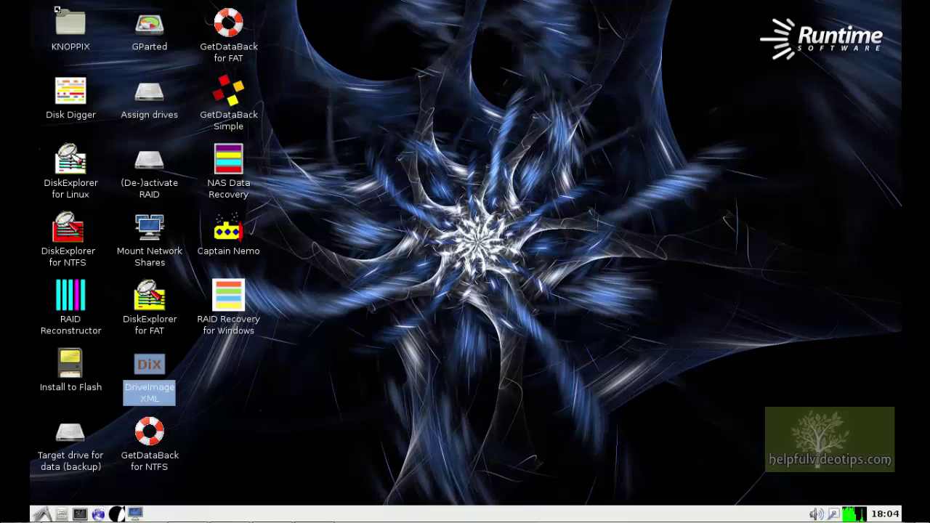
- Reboot the computer out of the Runtime Live session and start Windows normally
click(42, 514)
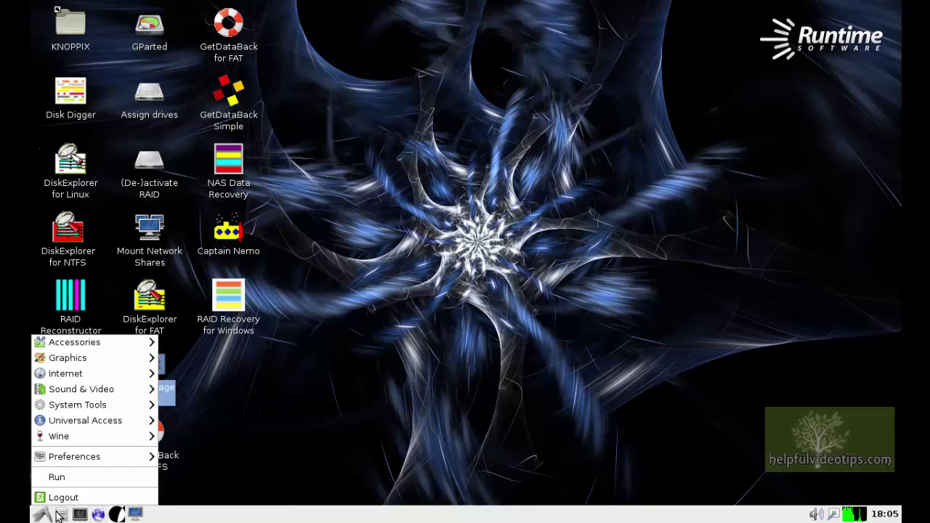
click(74, 502)
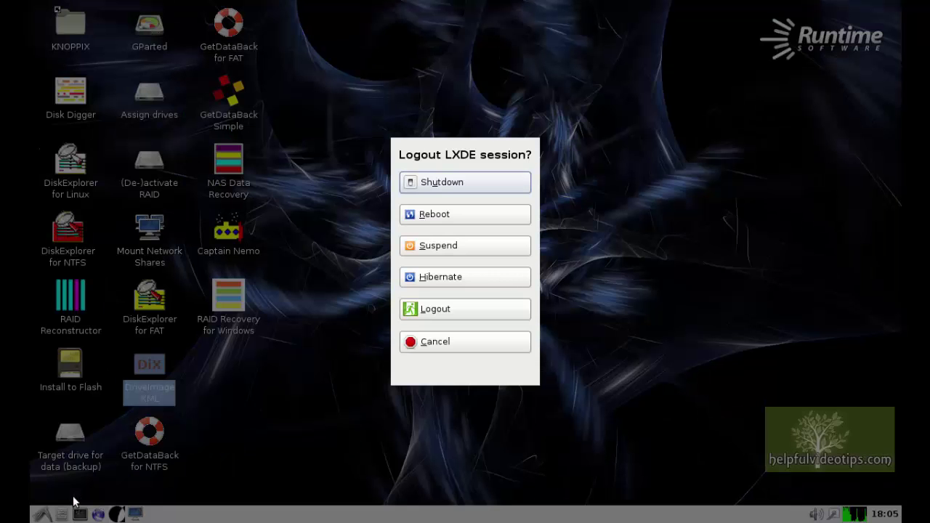
click(452, 216)
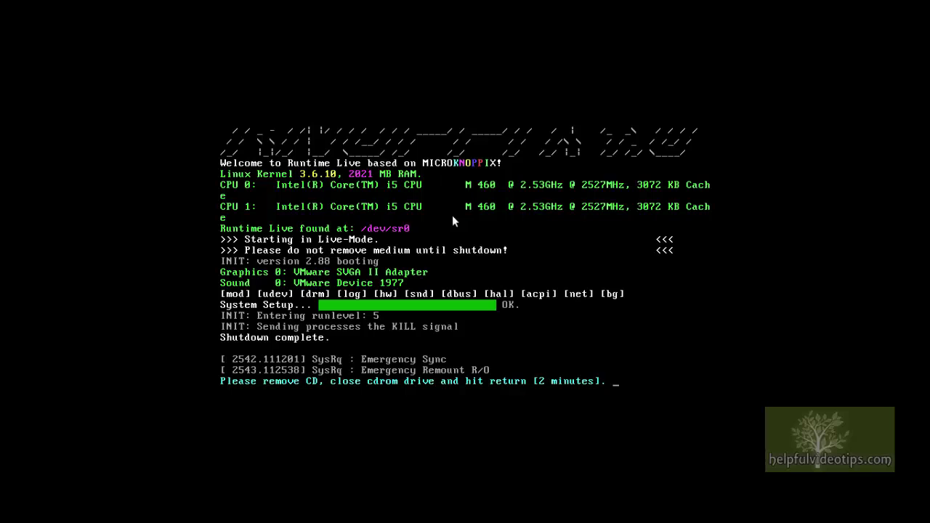
key(Return)
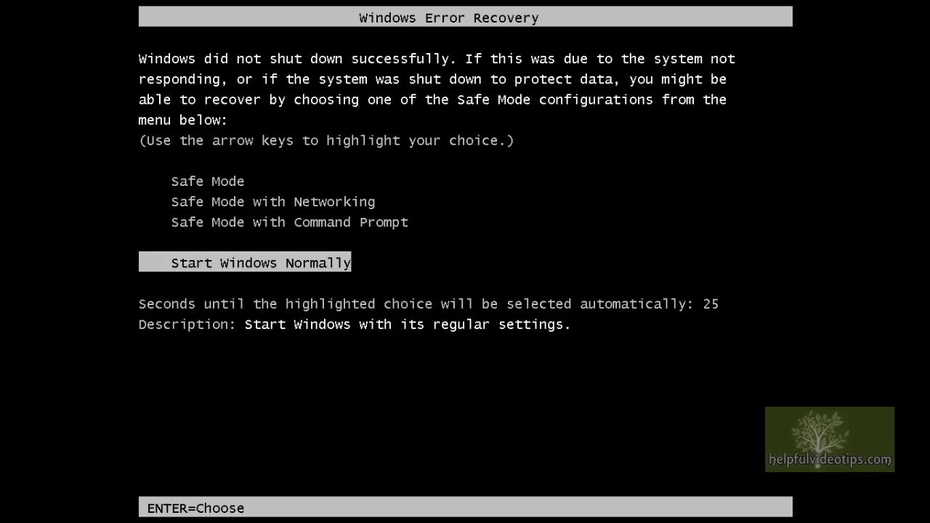
key(Return)
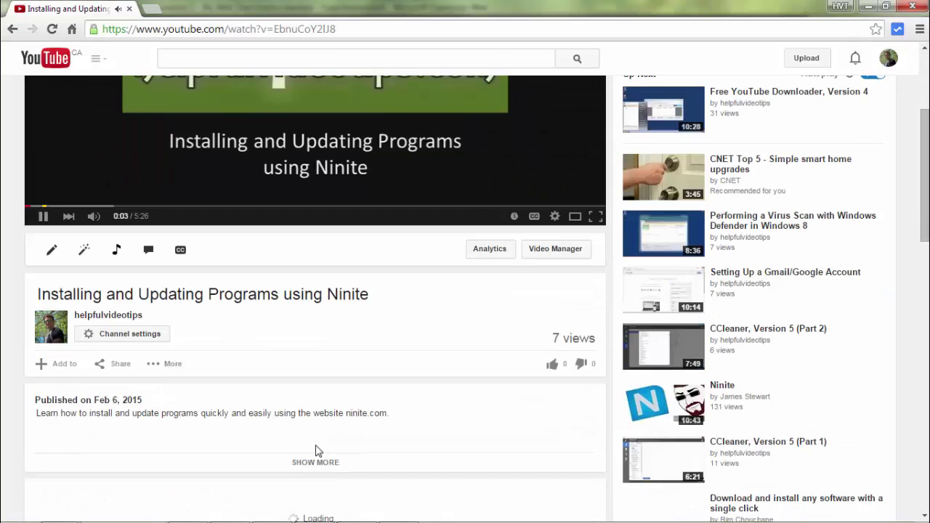
- Switch to the YouTube page of the Ninite video and expand its full description
click(316, 463)
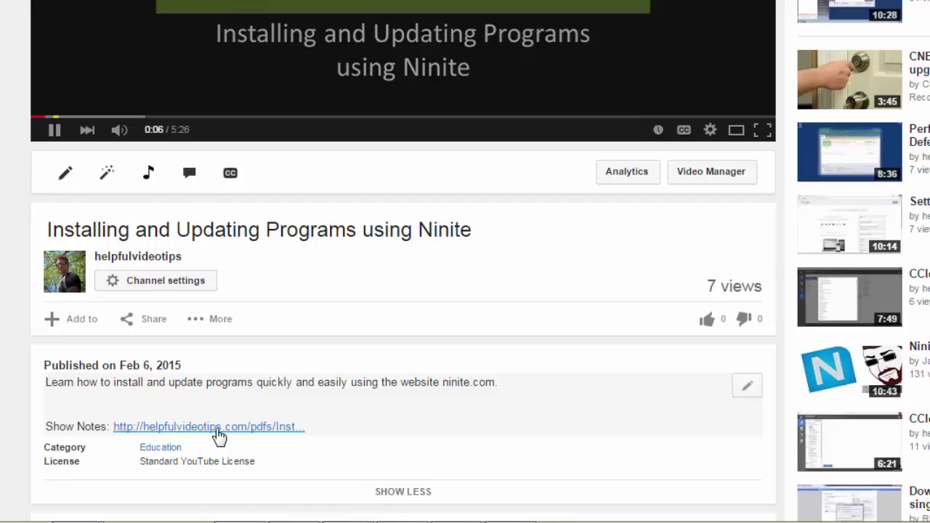